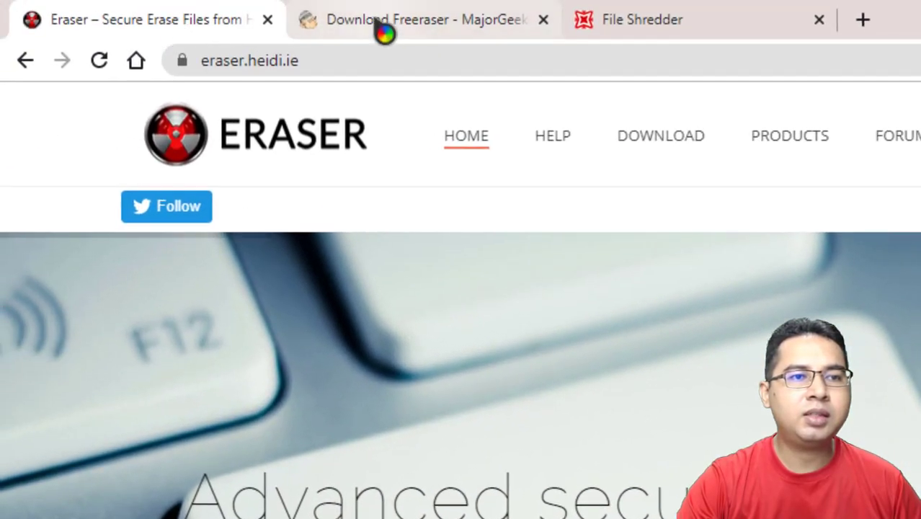
- Look over the websites of the file-erasing tools Freeraser, File Shredder and Eraser
click(378, 23)
scroll(506, 323, up, 10)
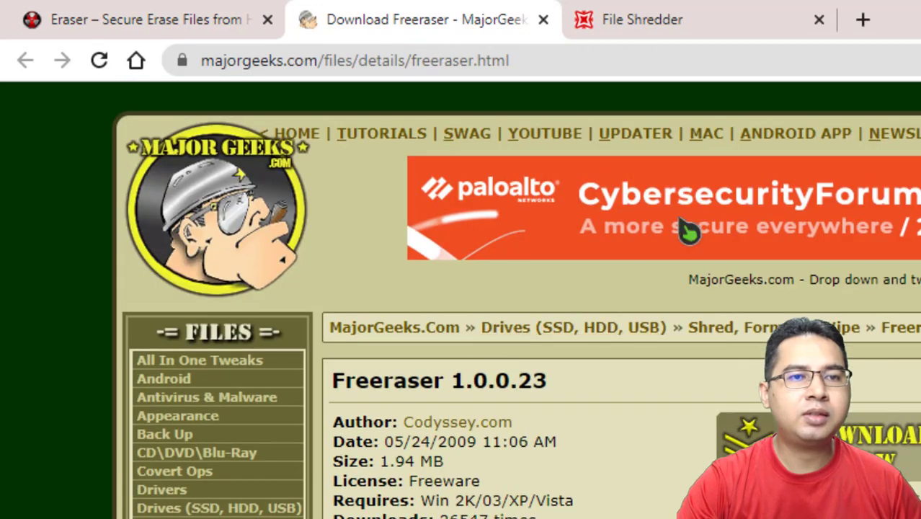
click(727, 15)
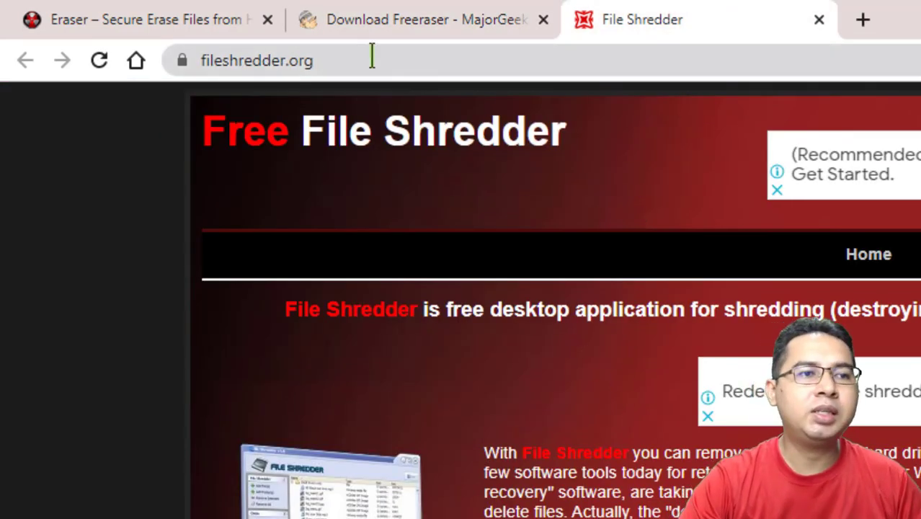
click(144, 17)
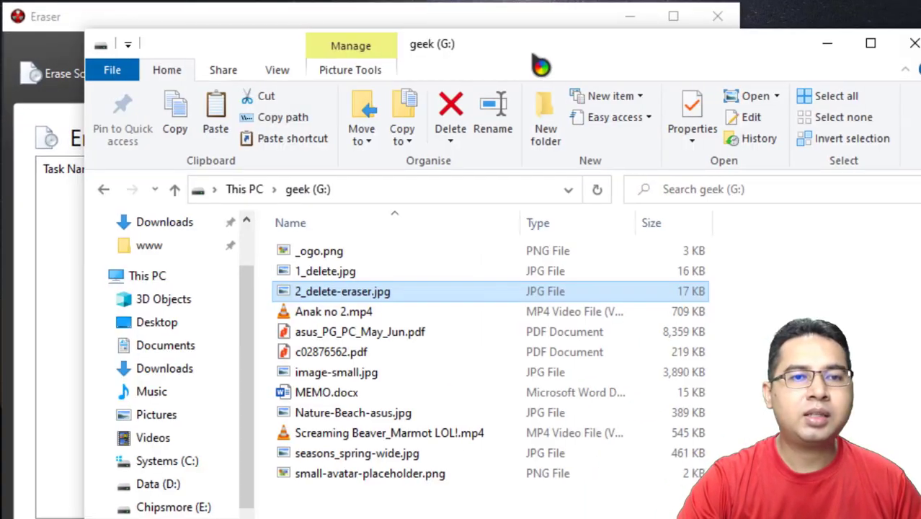
- Minimize the Eraser window and permanently delete 1_delete.jpg from the geek (G:) drive, bypassing the Recycle Bin
click(627, 17)
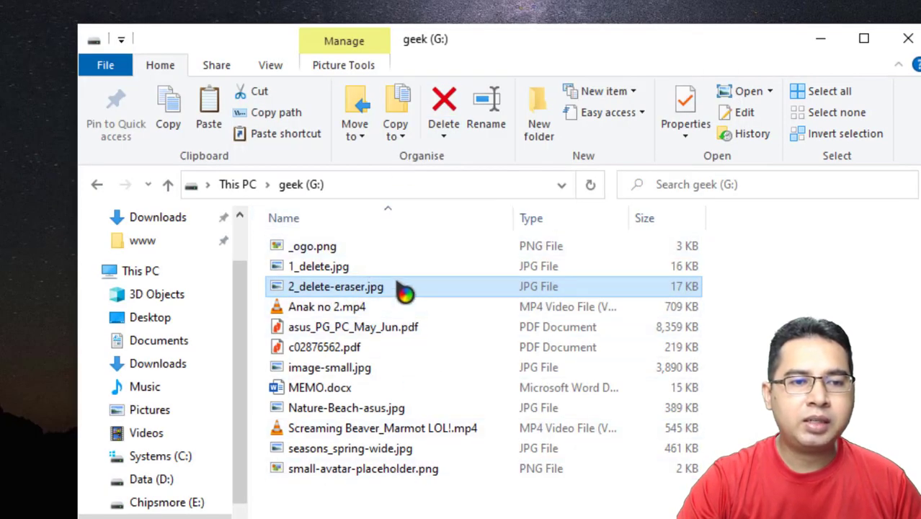
click(318, 266)
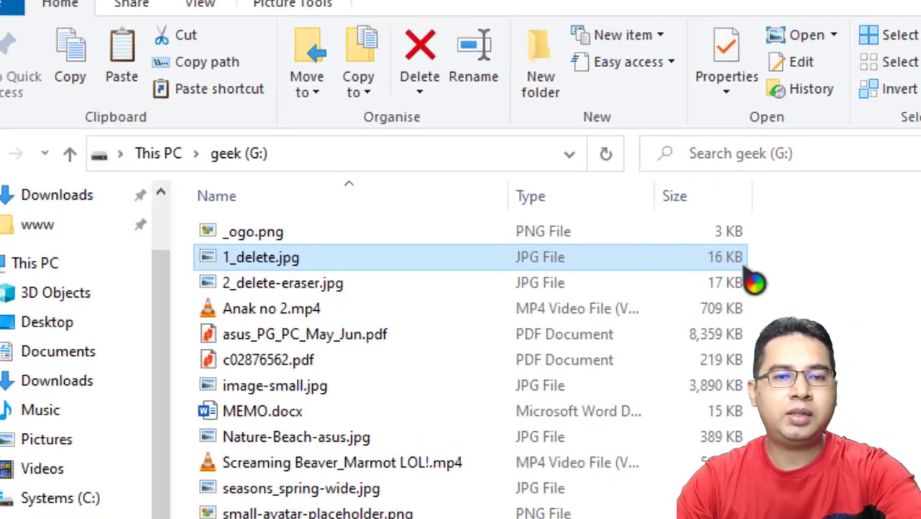
key(shift+Delete)
click(537, 424)
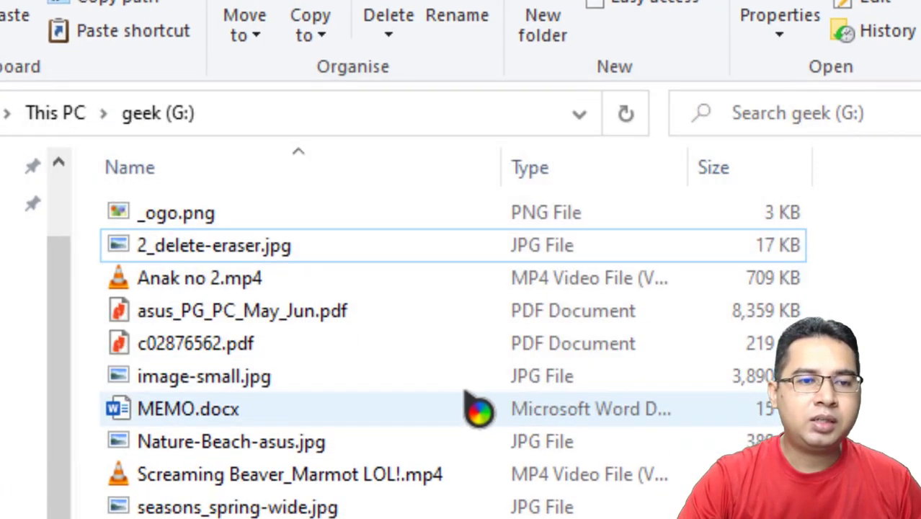
- Securely erase 2_delete-eraser.jpg on the geek (G:) drive using Eraser's Erase command
right_click(298, 249)
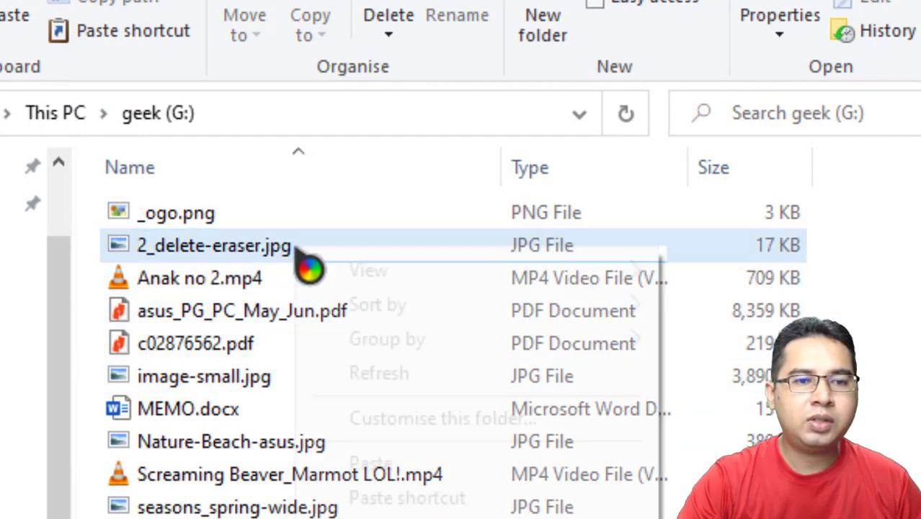
right_click(232, 245)
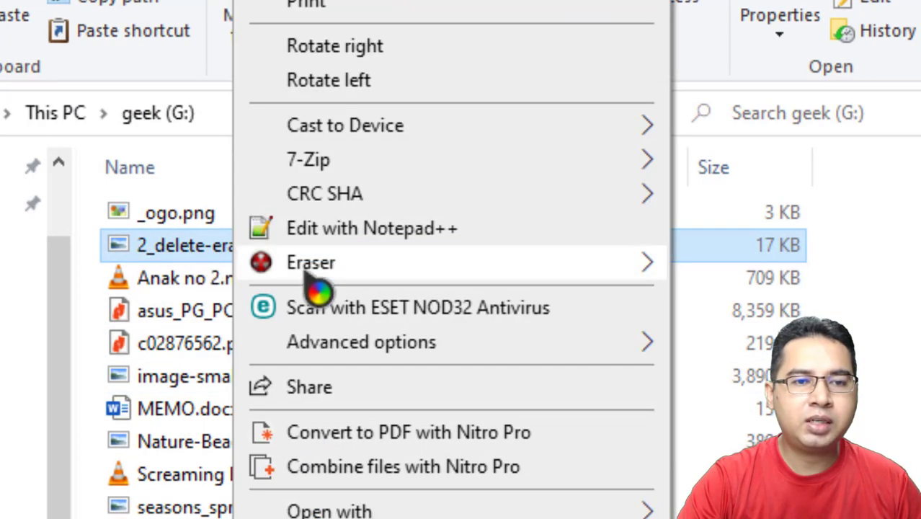
mouse_move(365, 267)
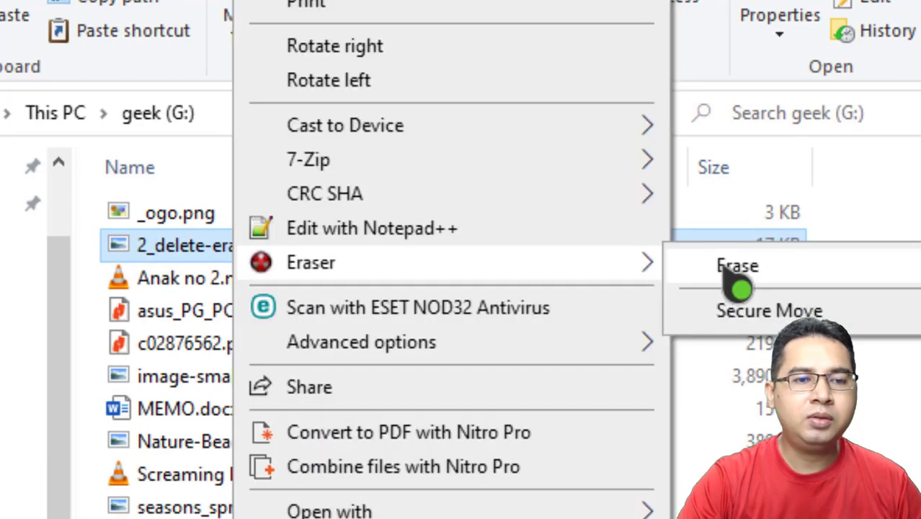
click(728, 273)
click(541, 344)
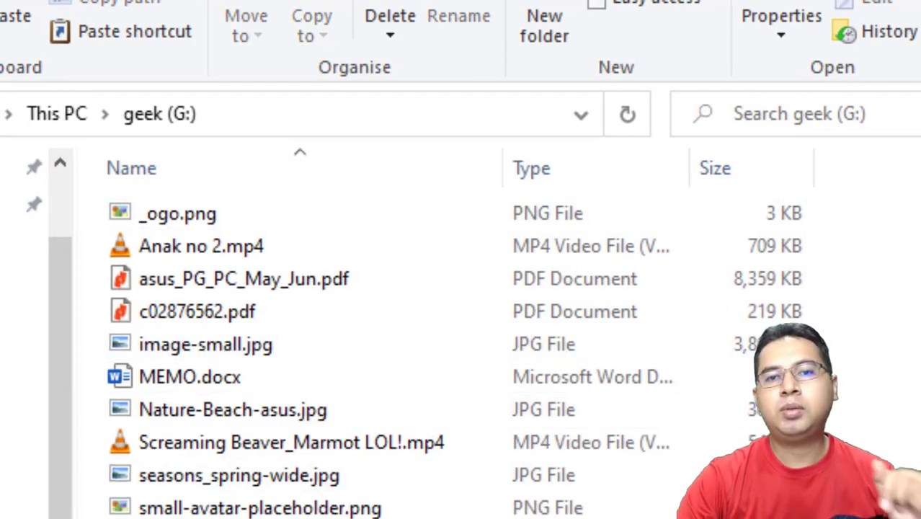
- Show the desktop, launch Recuva and set its wizard to look for All Files
key(super+d)
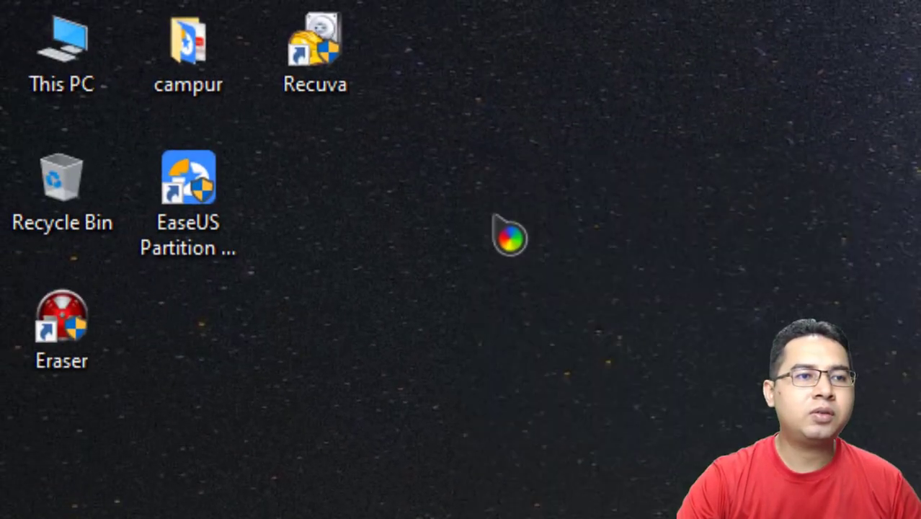
click(328, 81)
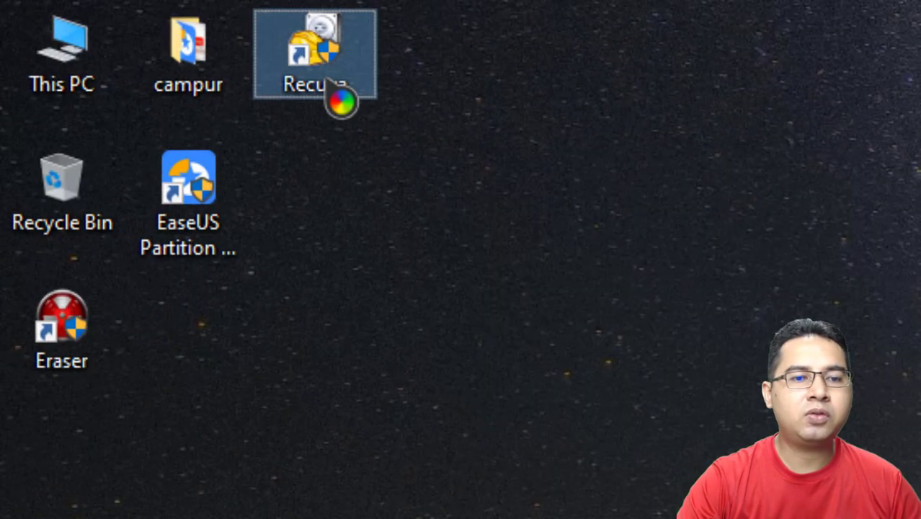
double_click(326, 81)
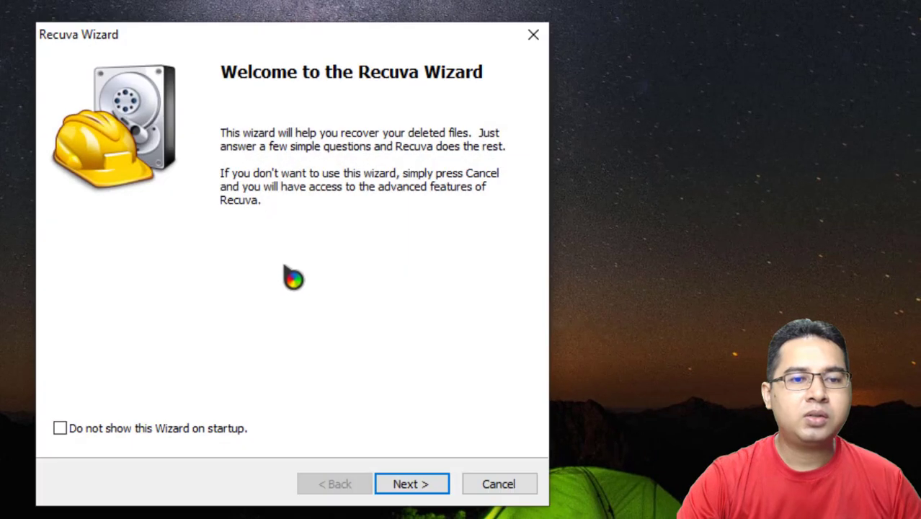
click(411, 486)
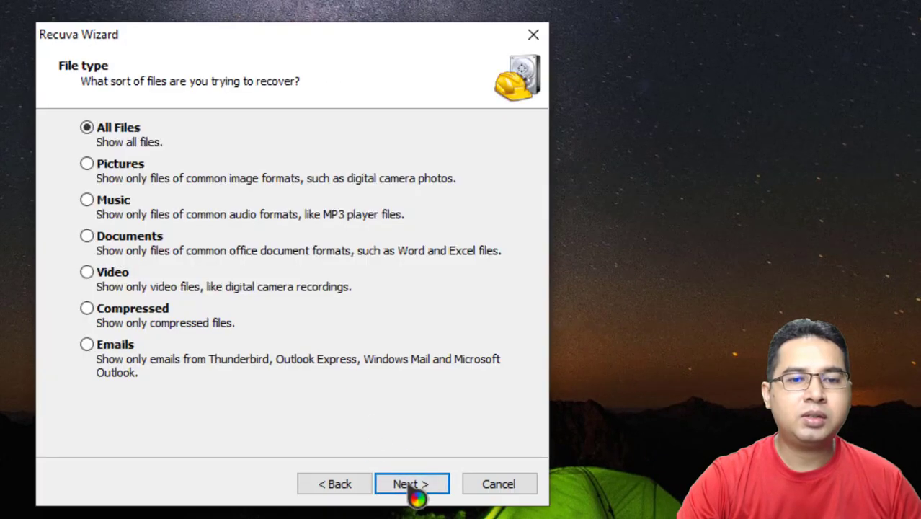
click(413, 493)
- Choose the geek (G:) drive as the specific location and start the scan without Deep Scan
click(176, 283)
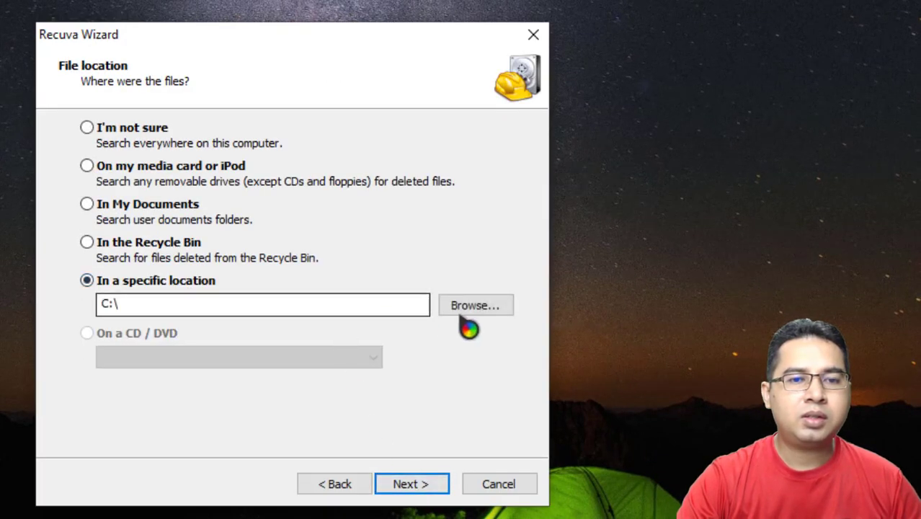
click(473, 311)
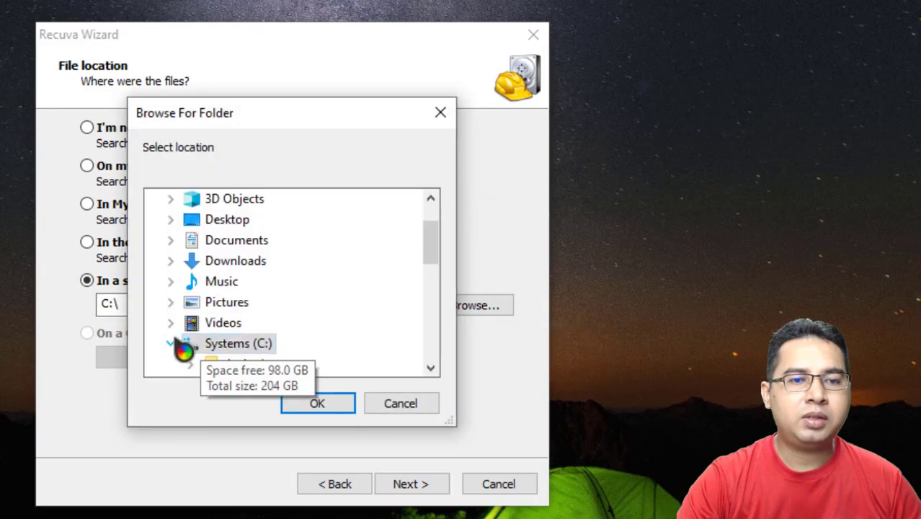
drag(440, 284, 438, 311)
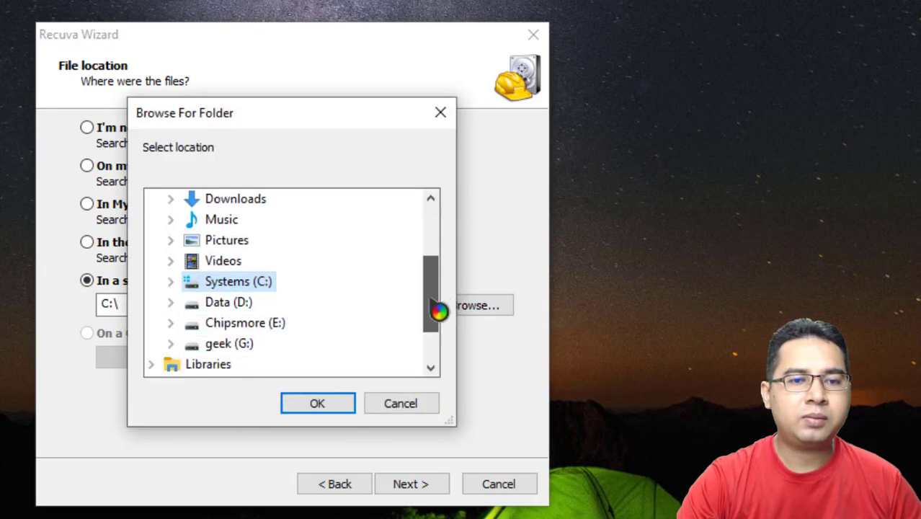
click(243, 345)
click(314, 403)
click(411, 485)
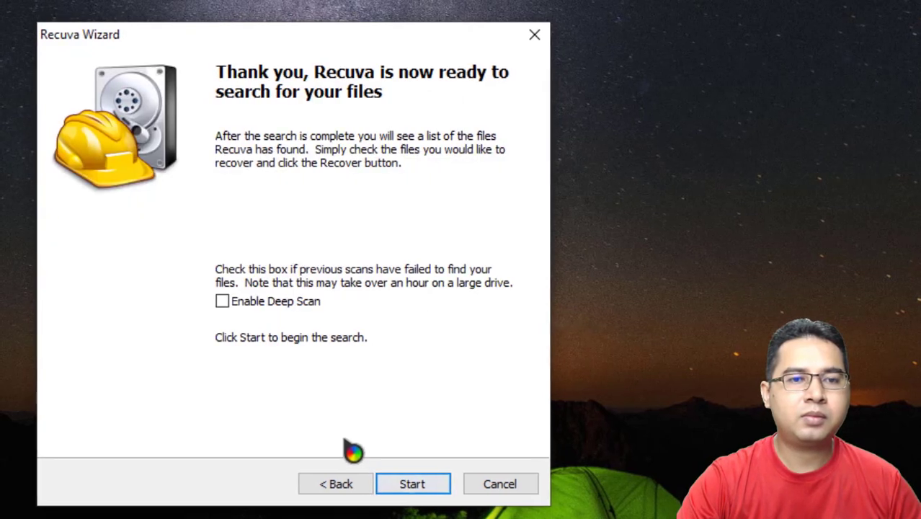
click(432, 484)
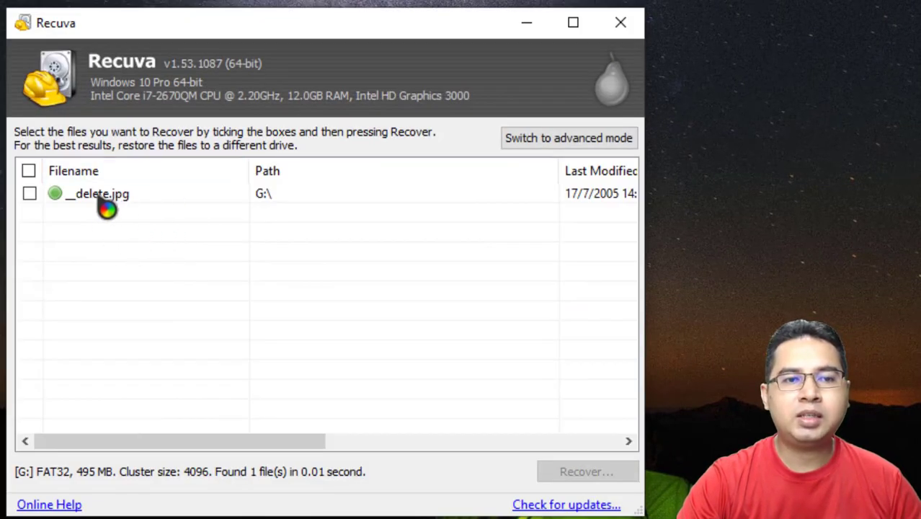
- Recover the deleted file __delete.jpg to the Desktop and view the recovered image
click(98, 198)
click(30, 195)
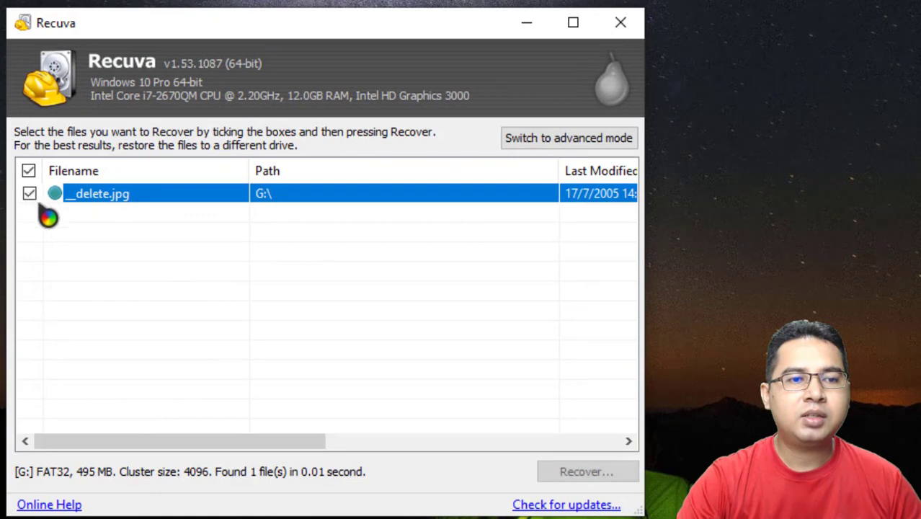
right_click(80, 195)
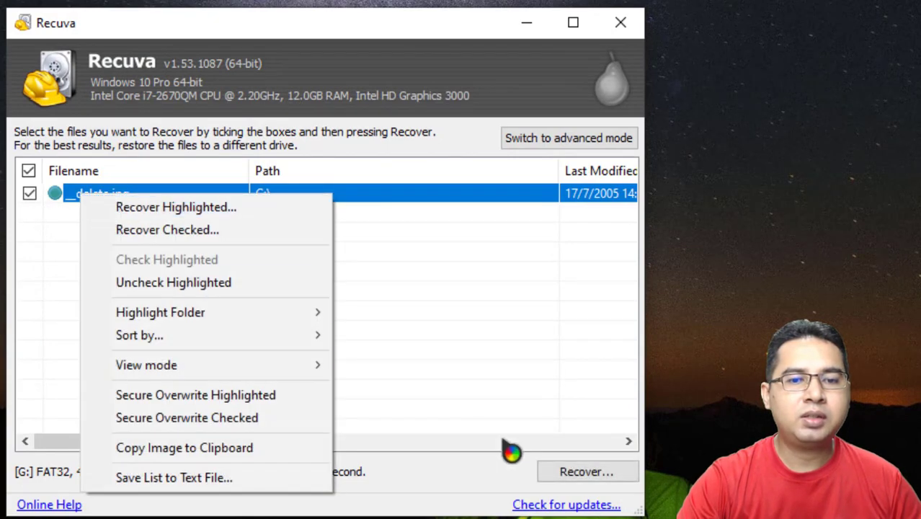
click(582, 476)
click(581, 476)
click(260, 238)
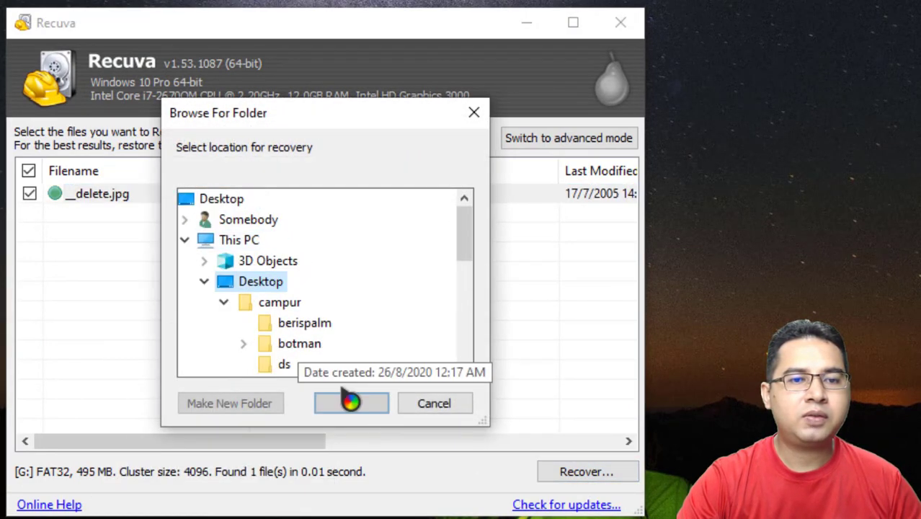
click(351, 403)
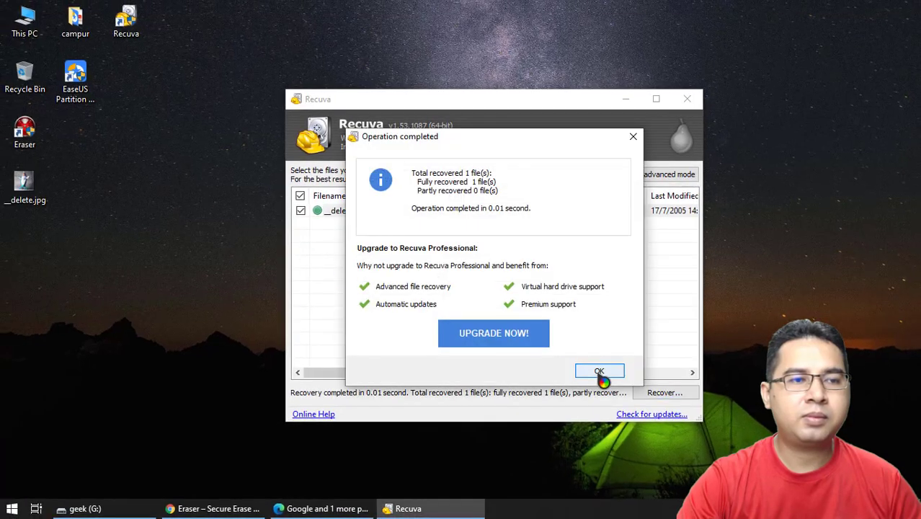
click(599, 371)
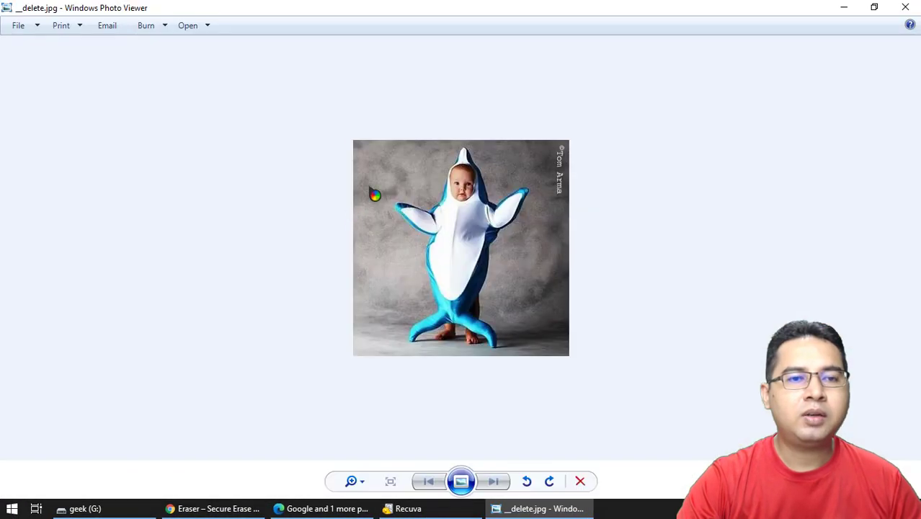
click(905, 7)
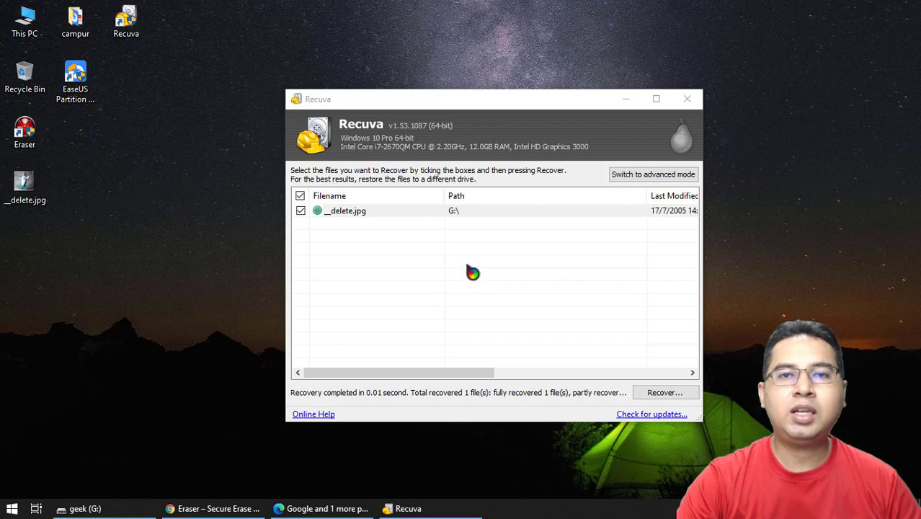
- Switch to Eraser, review the default file erasure methods in its settings and choose Gutmann (35 passes)
drag(399, 370, 361, 372)
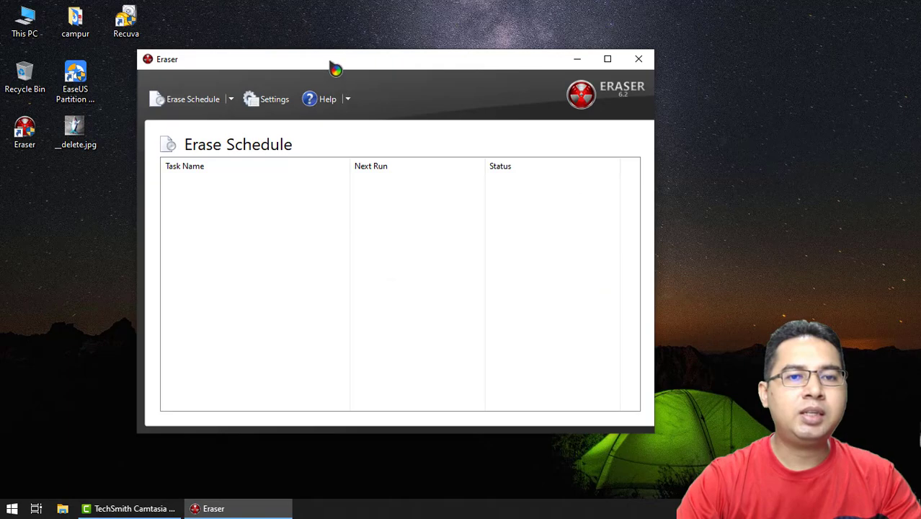
click(270, 103)
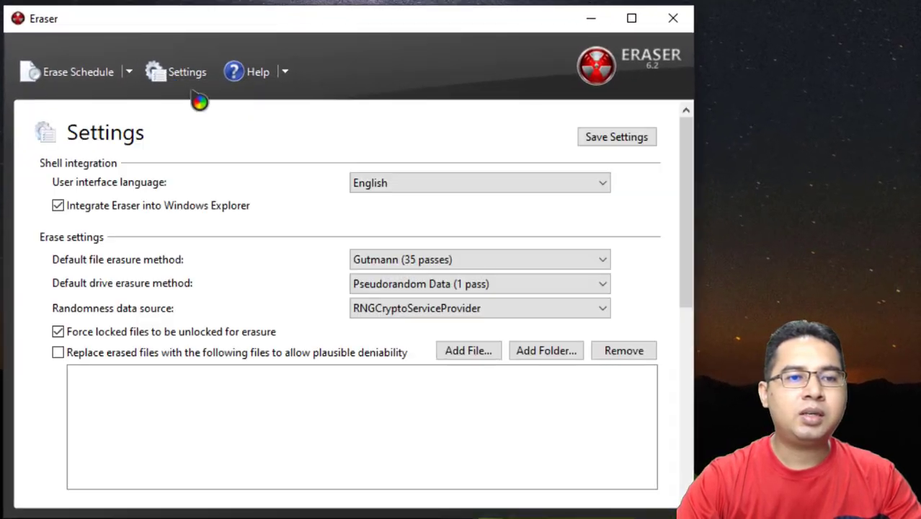
click(593, 261)
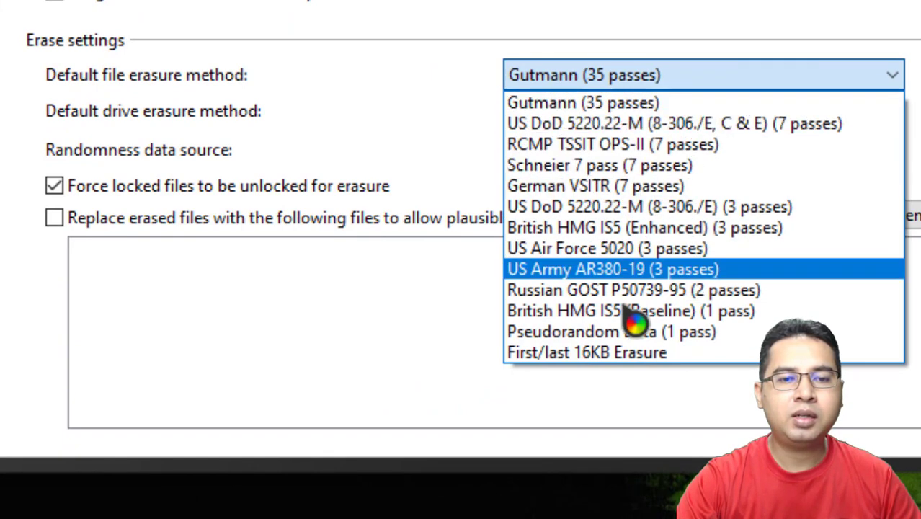
click(577, 102)
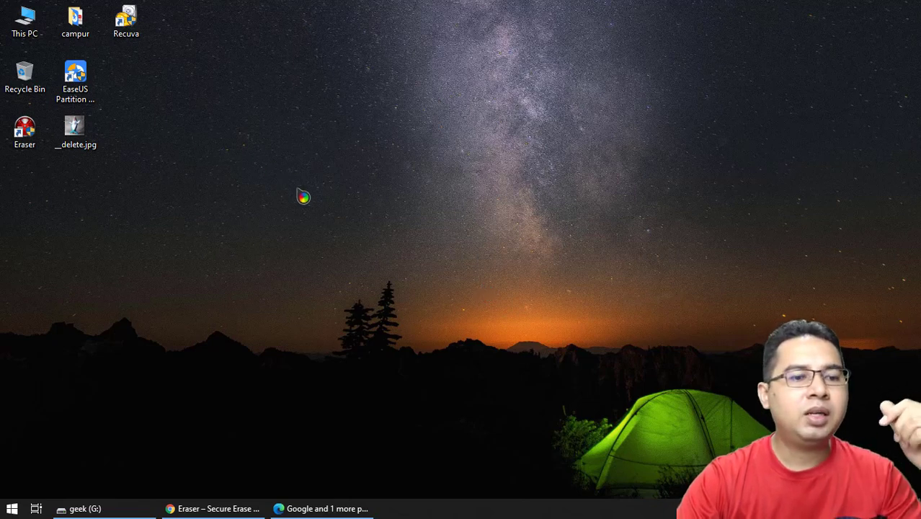
- Launch EaseUS Partition Master, dismiss its startup pop-up and set up a 1-time data wipe of the G: geek partition
click(77, 91)
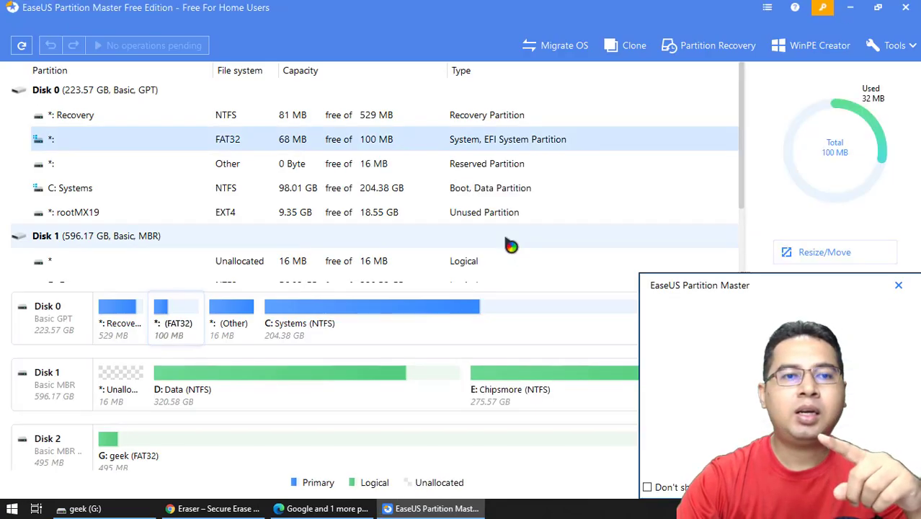
click(899, 284)
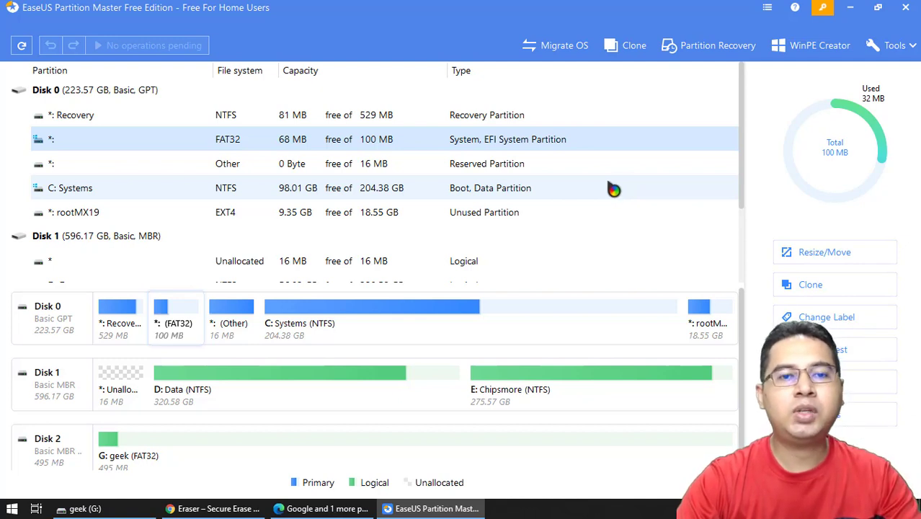
click(108, 440)
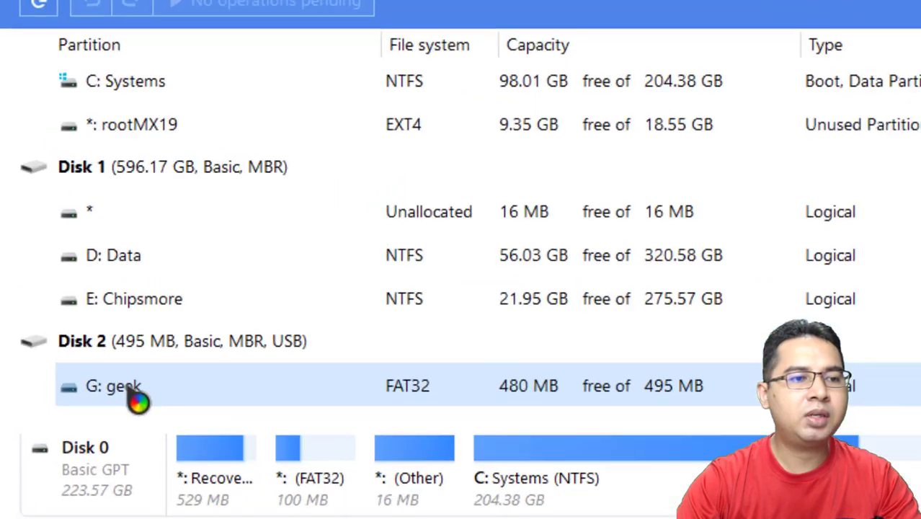
right_click(71, 262)
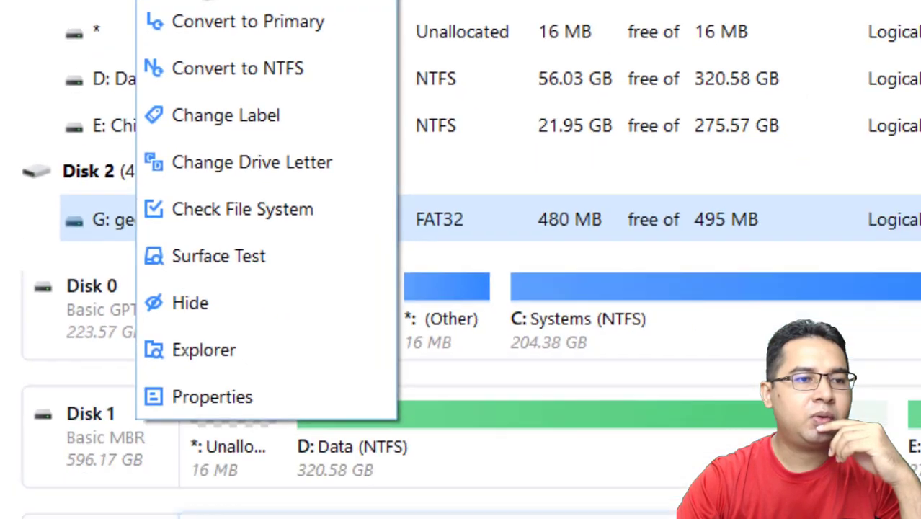
click(209, 4)
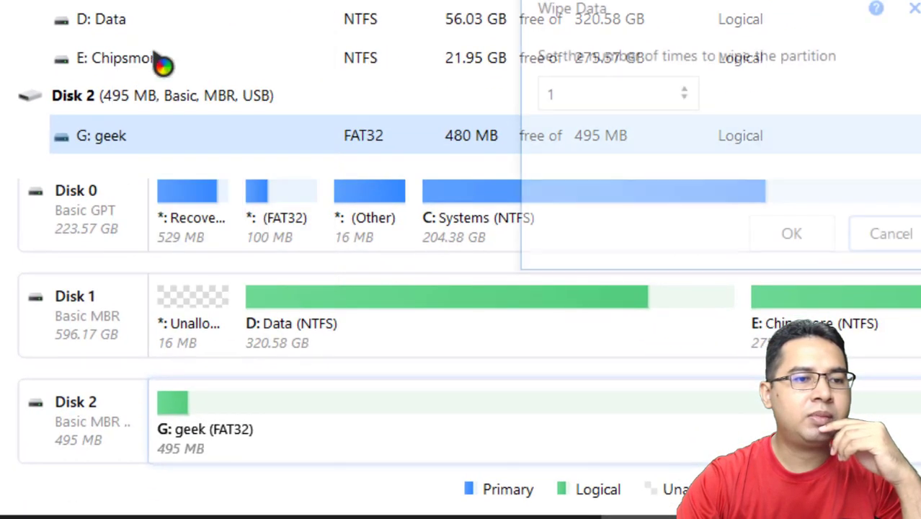
click(792, 237)
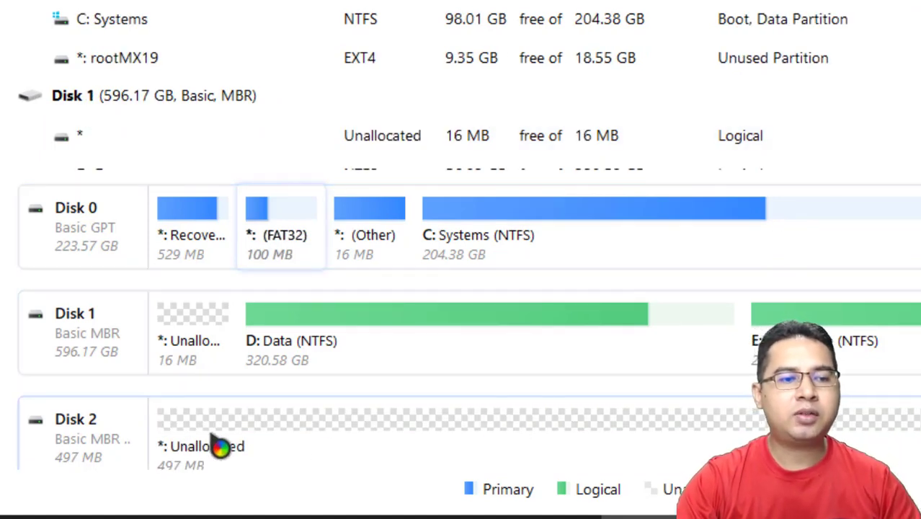
- Select the unallocated 497 MB space on Disk 2 and close EaseUS Partition Master
click(216, 445)
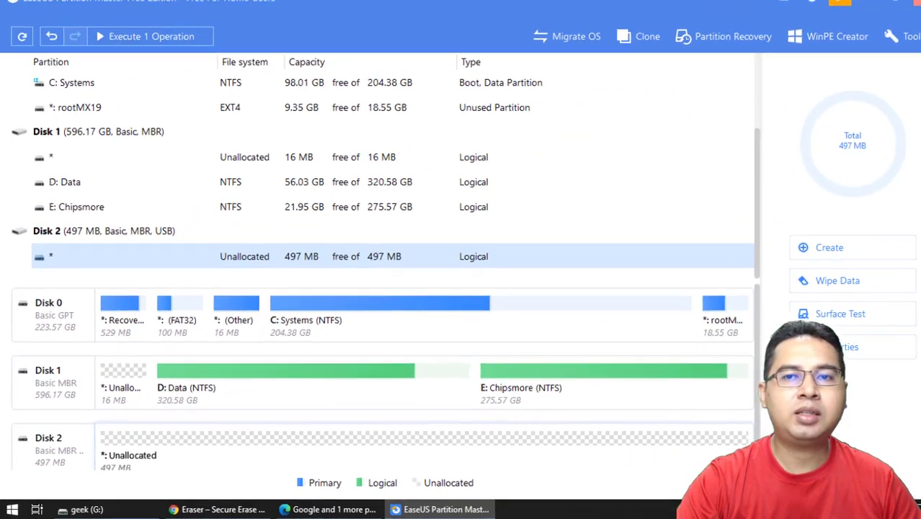
click(906, 7)
click(531, 288)
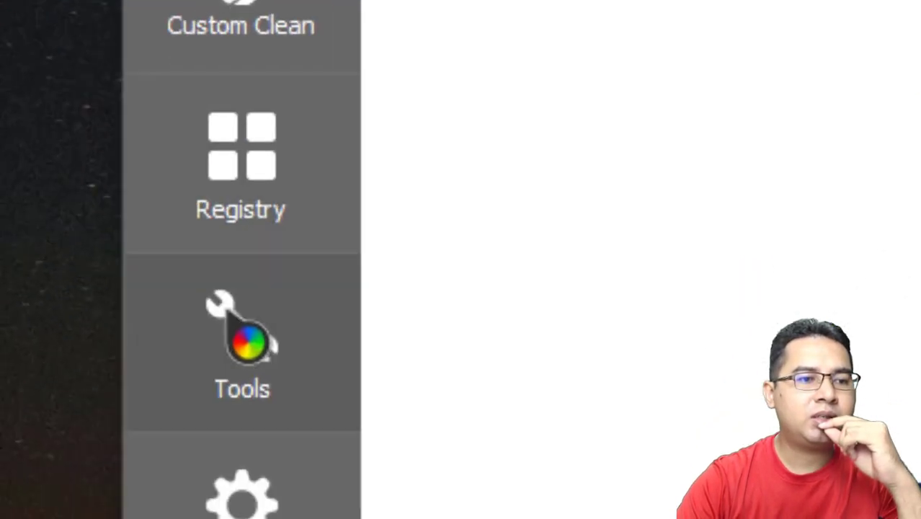
- Switch to CCleaner, open the Drive Wiper tool and set it to erase the entire geek (G:) drive
click(229, 316)
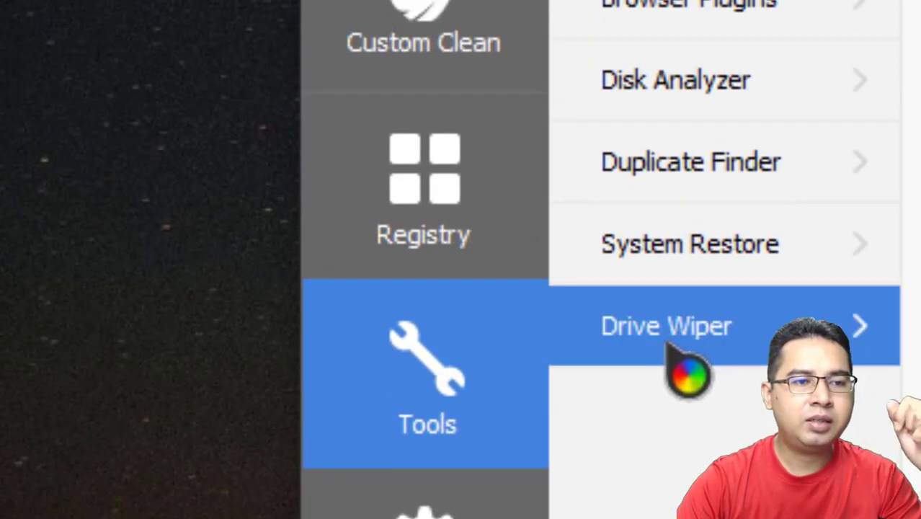
click(677, 327)
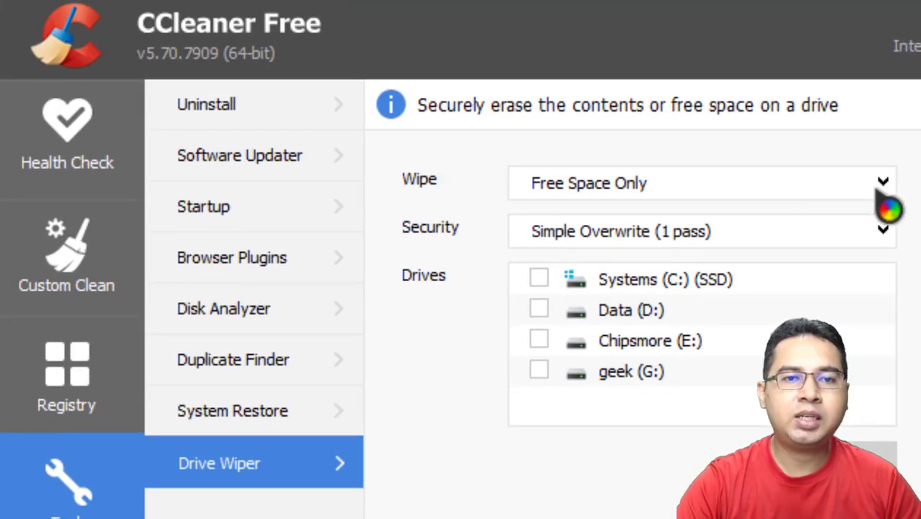
click(887, 185)
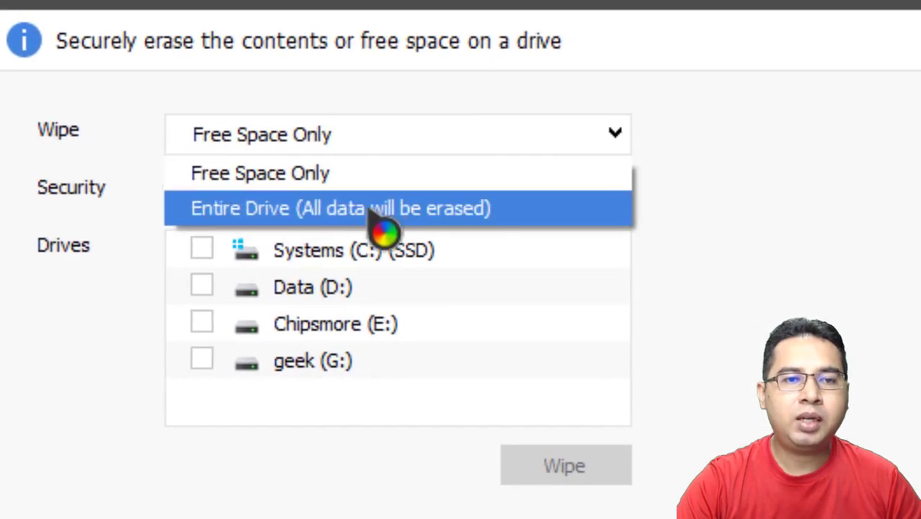
click(425, 209)
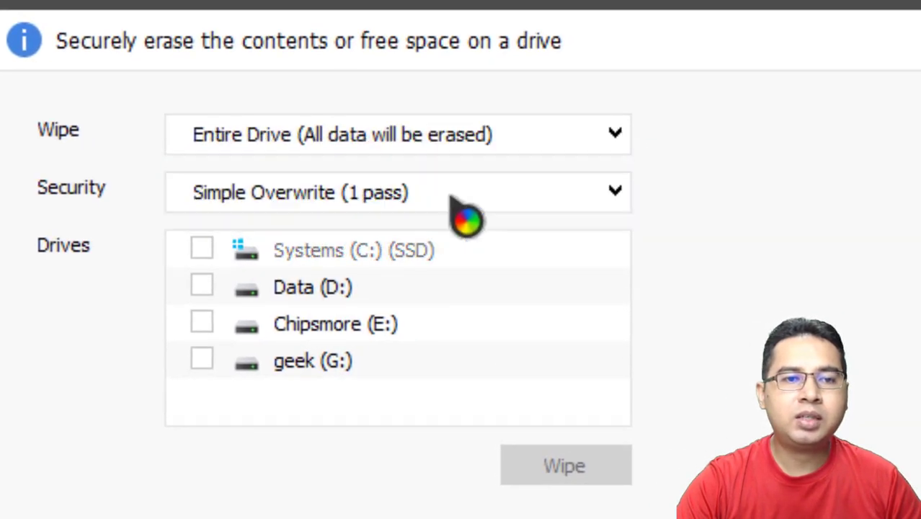
click(295, 365)
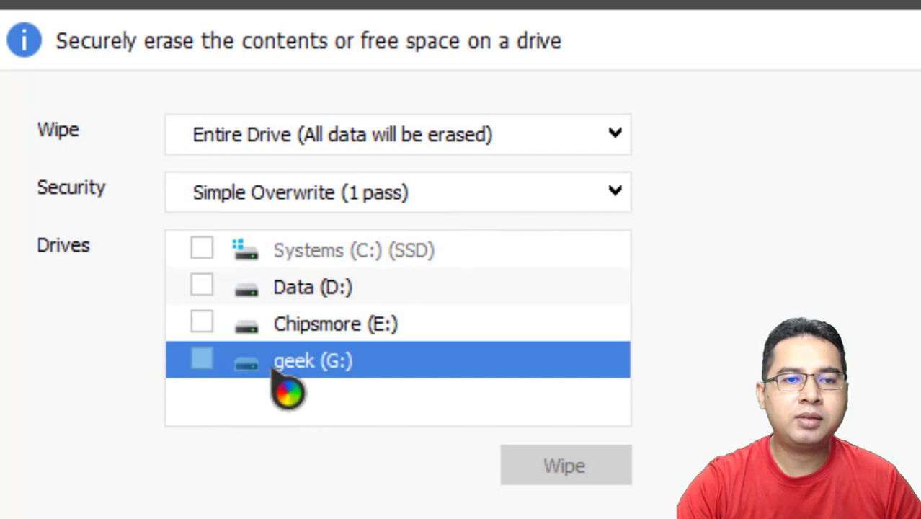
click(202, 359)
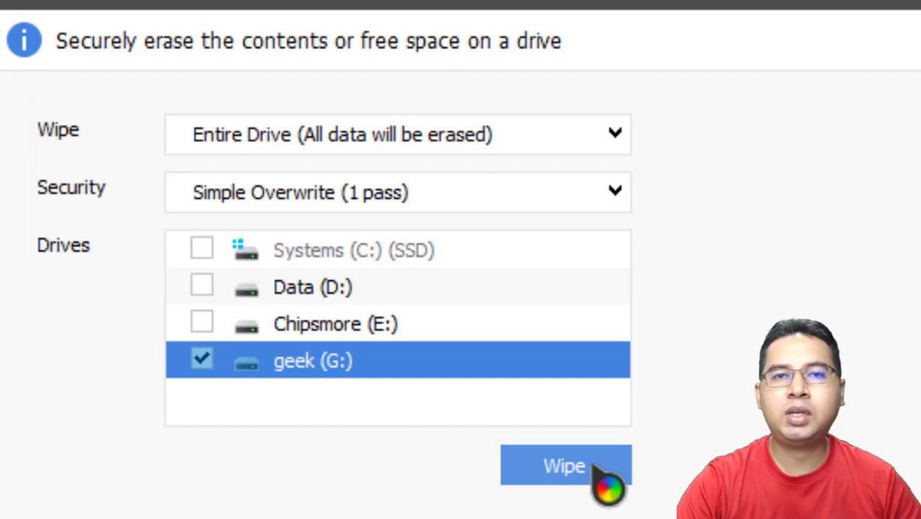
- Review the available overwrite security levels for the drive wipe without changing the selection
click(615, 192)
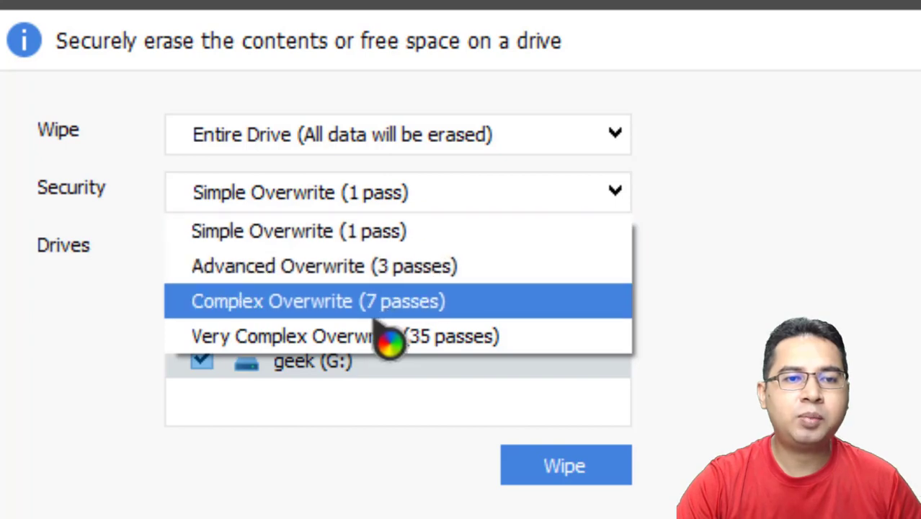
key(Escape)
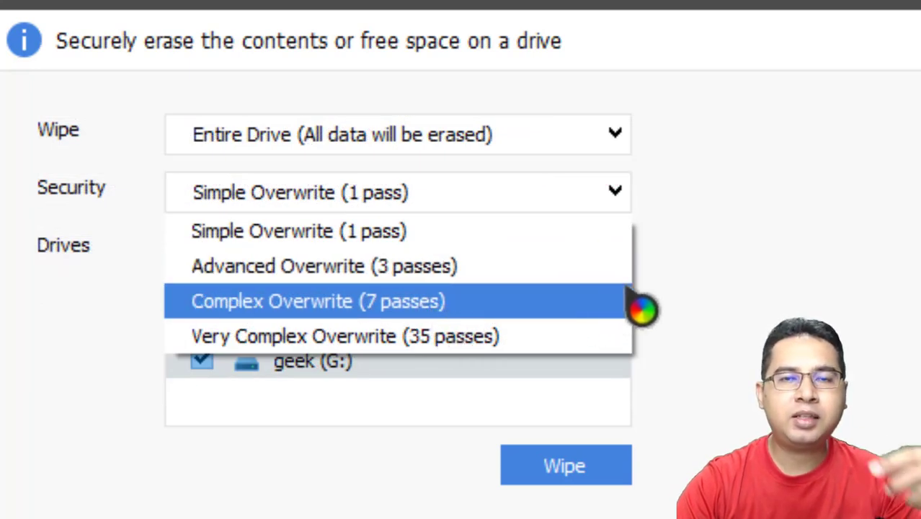
click(733, 284)
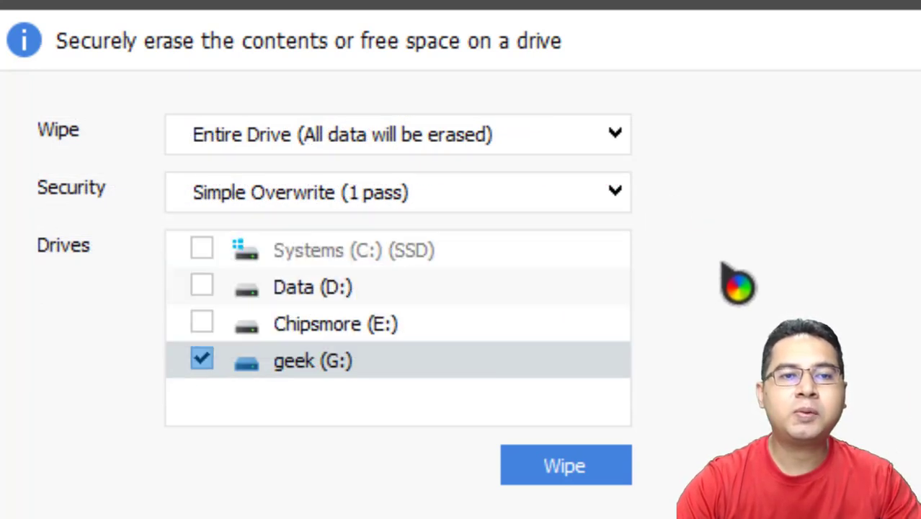
- Set the wipe to Free Space Only and choose Data (D:) instead of geek (G:) as the target drive
click(611, 142)
click(526, 173)
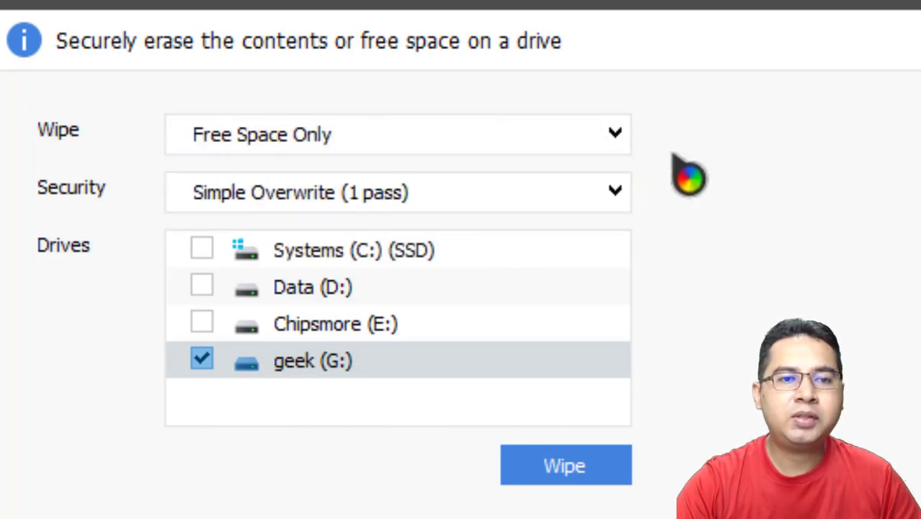
click(203, 359)
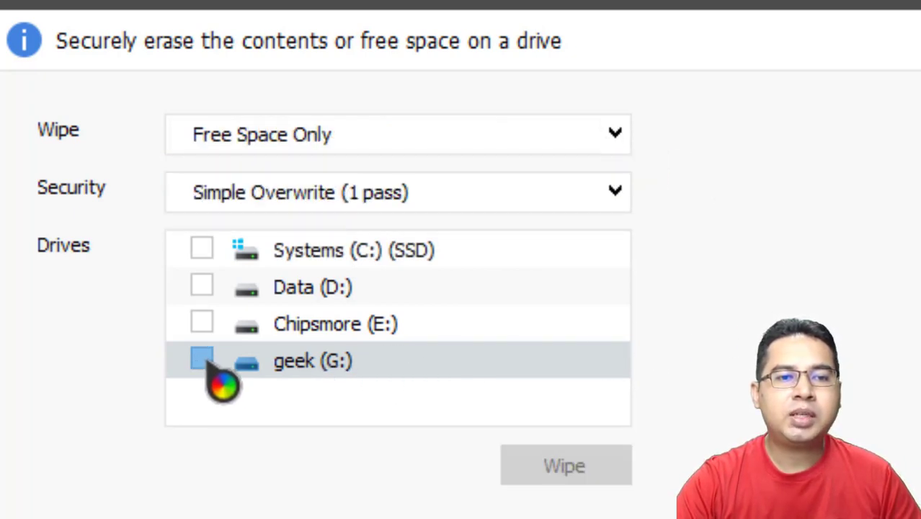
click(204, 284)
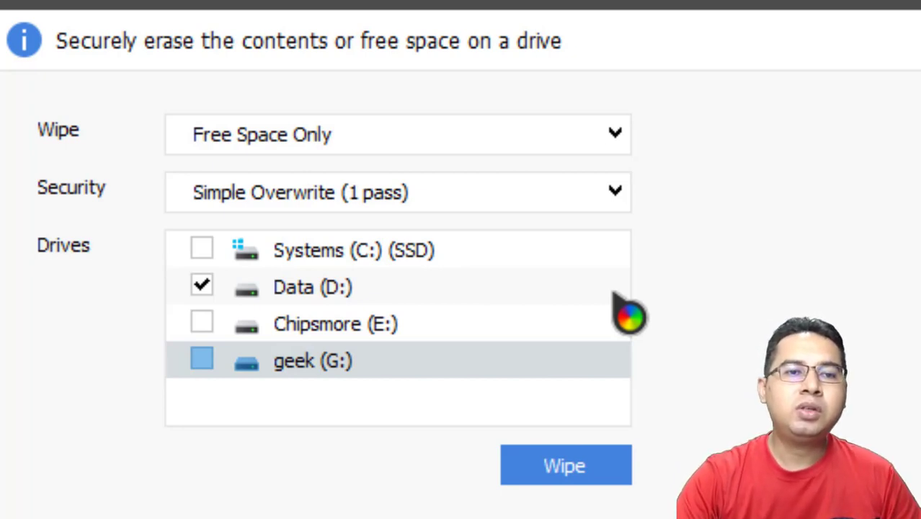
click(351, 291)
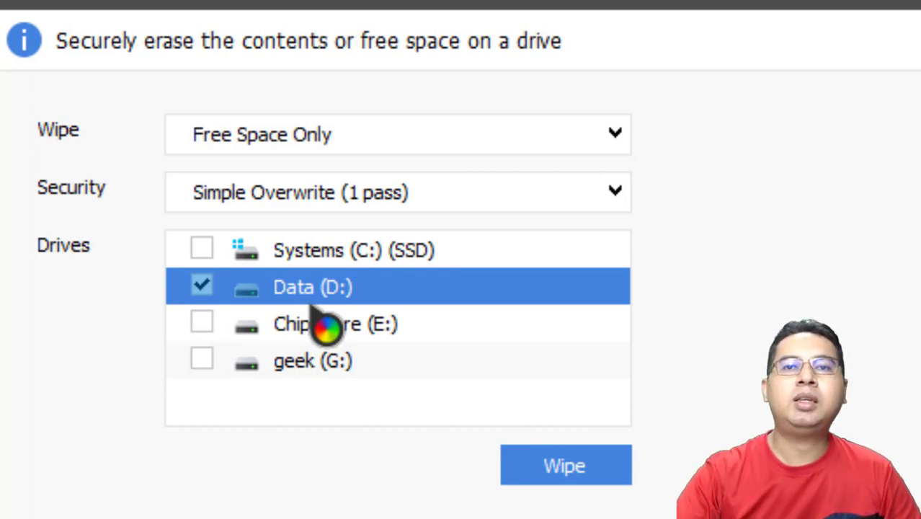
click(614, 133)
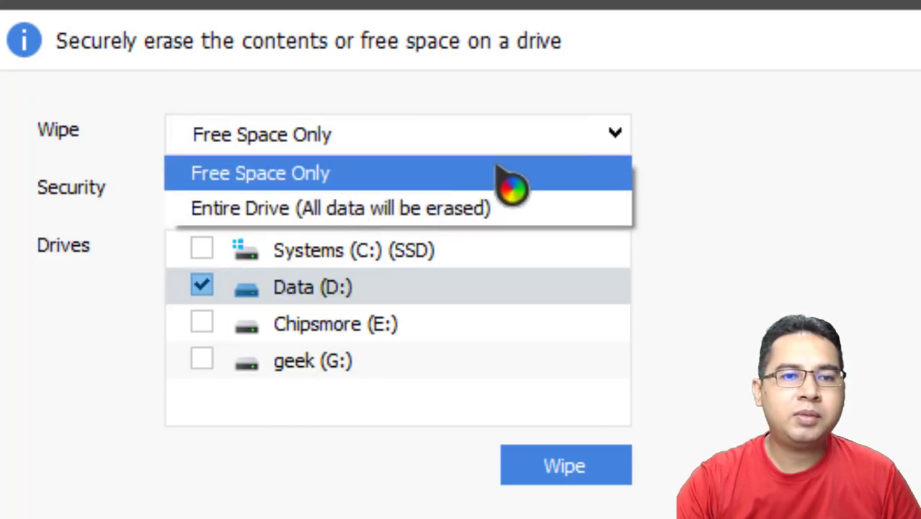
click(678, 194)
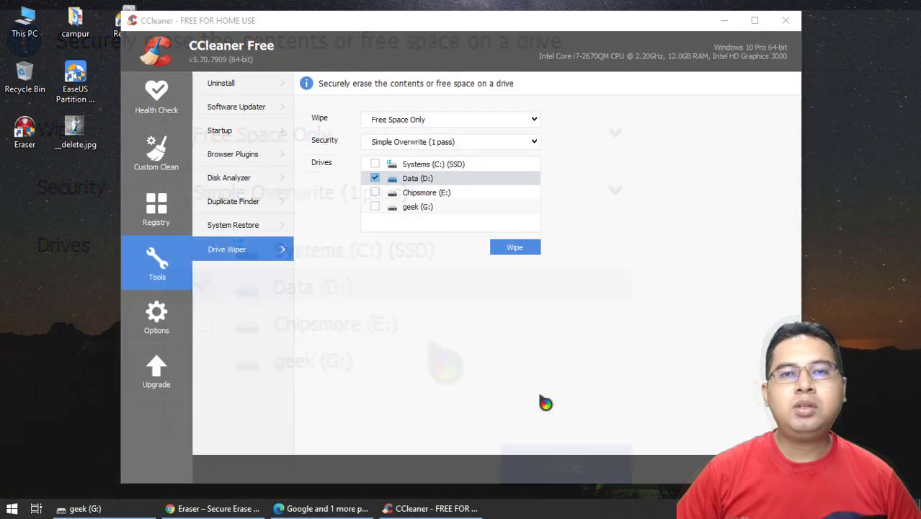